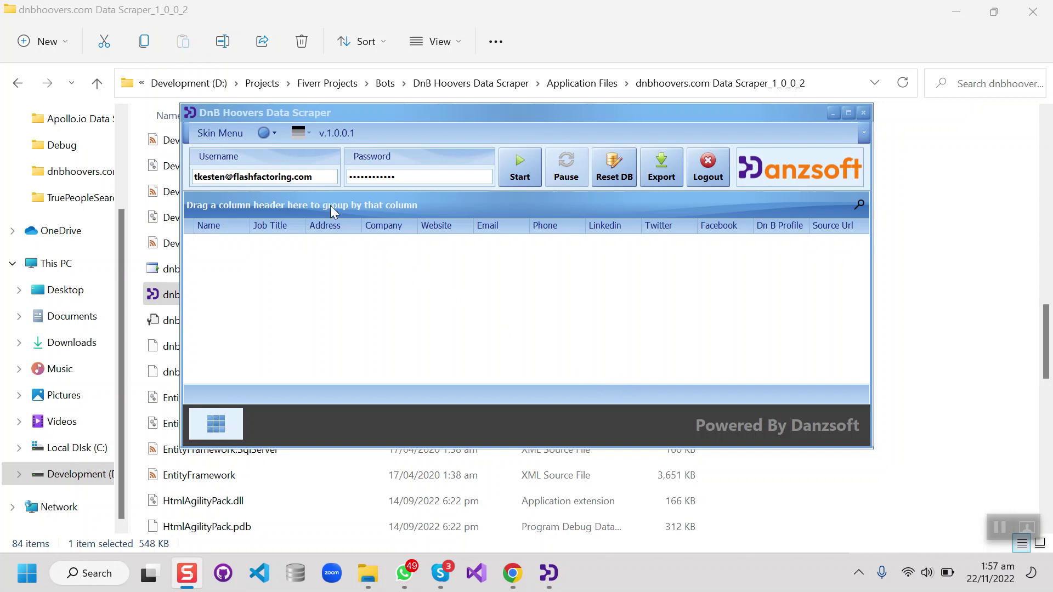
- Check the saved account username and password in the scraper's login fields
{"action": "left_click", "coordinate": [324, 181]}
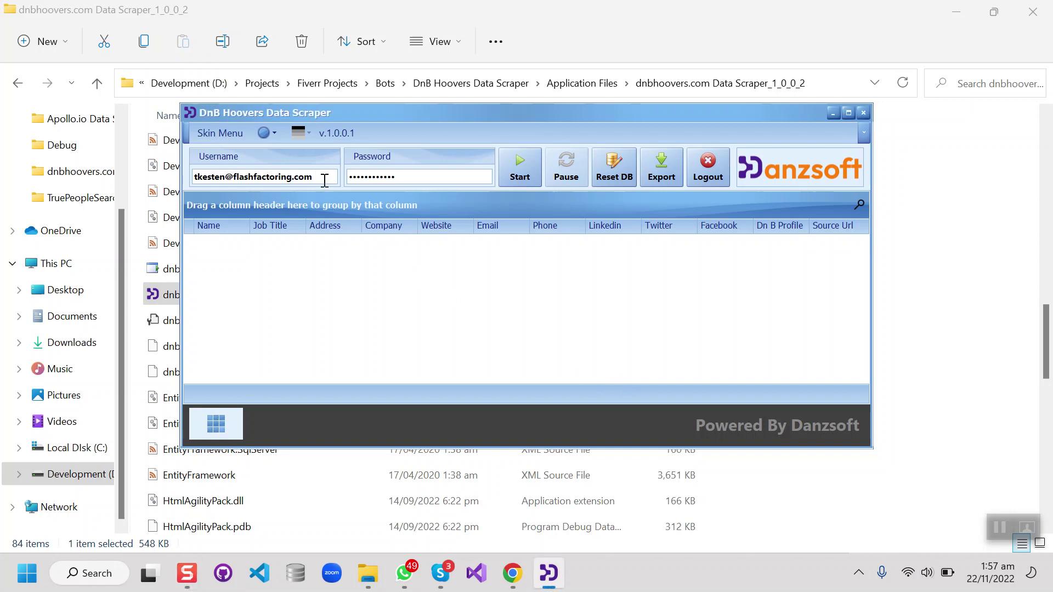
{"action": "left_click_drag", "start_coordinate": [324, 181], "coordinate": [186, 182]}
{"action": "left_click", "coordinate": [429, 176]}
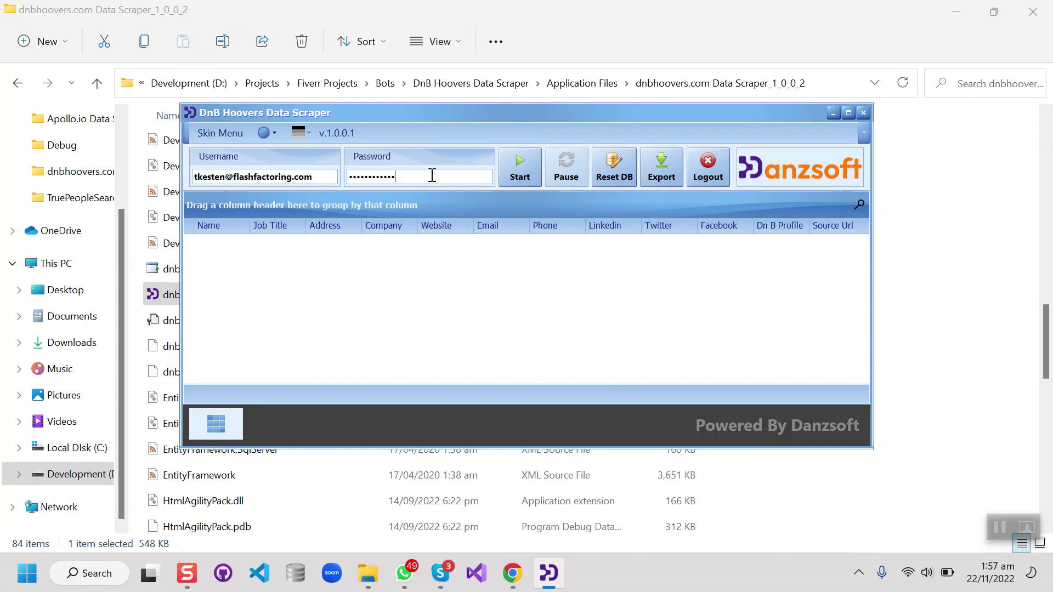
- Launch the automated Chrome scrape and open the saved list Established 2018 - 250k - 10MM (2,435 results)
{"action": "left_click", "coordinate": [519, 177]}
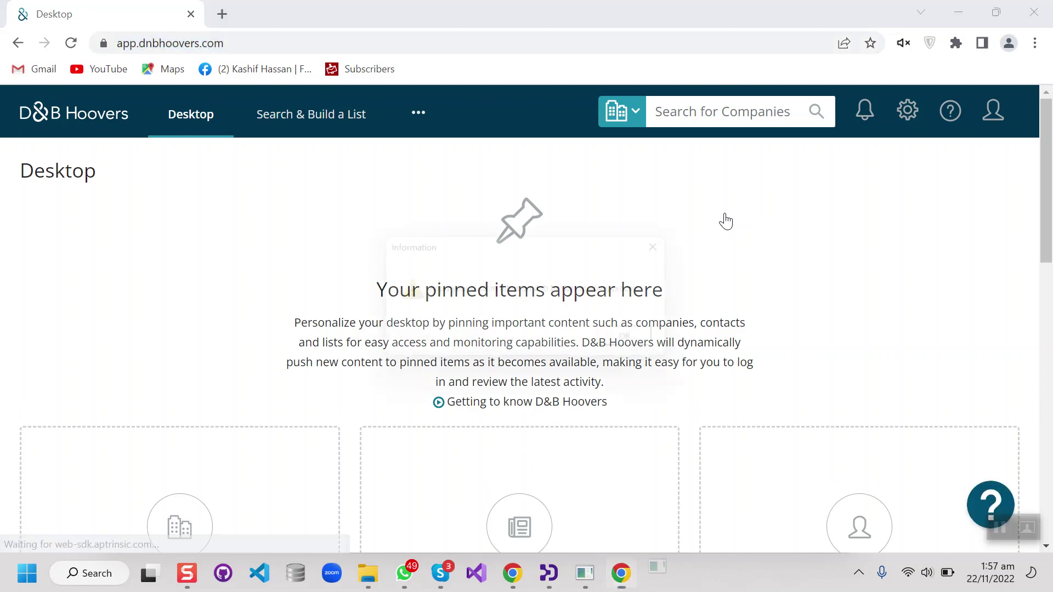
{"action": "left_click_drag", "start_coordinate": [550, 245], "coordinate": [667, 204]}
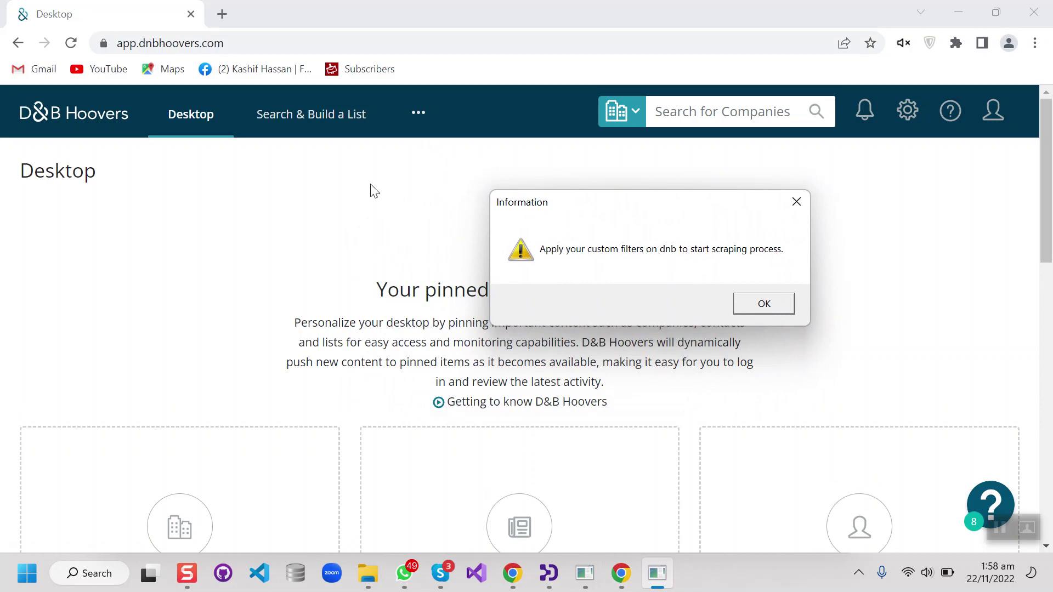
{"action": "left_click", "coordinate": [418, 113]}
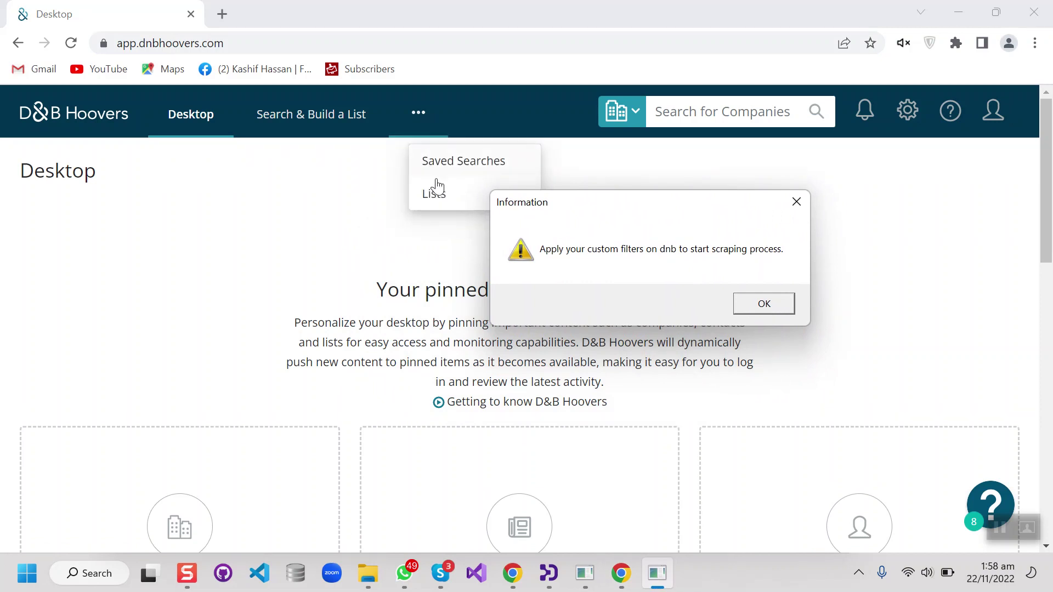
{"action": "left_click", "coordinate": [439, 196]}
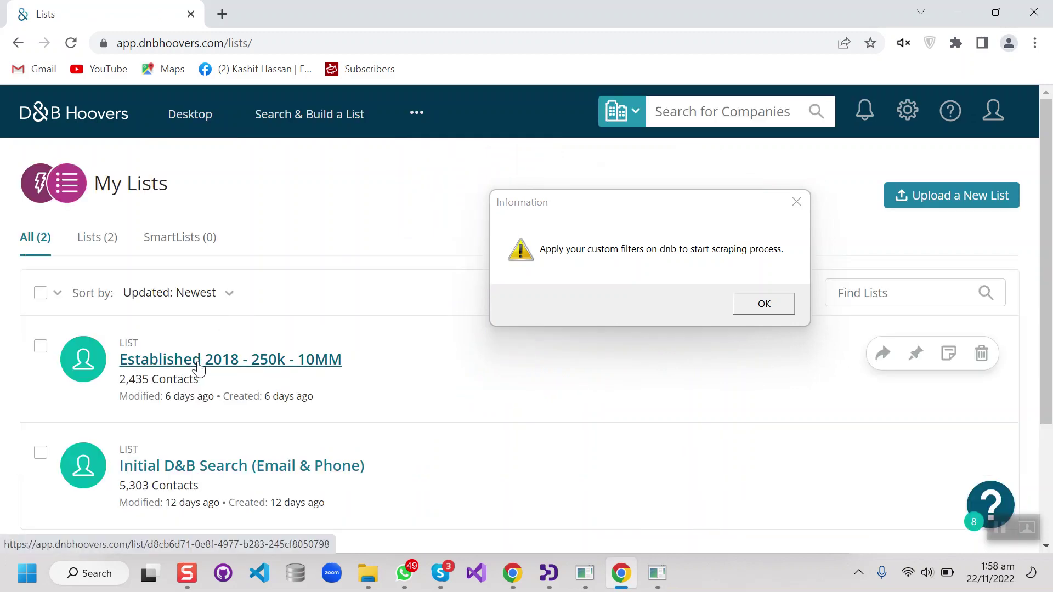
{"action": "left_click", "coordinate": [195, 366]}
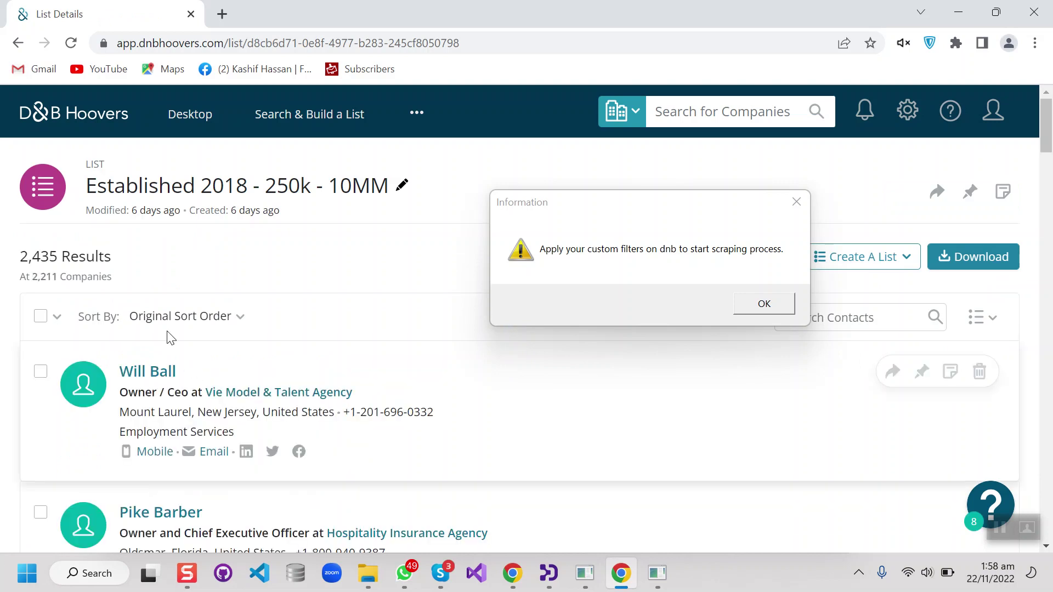
{"action": "left_click_drag", "start_coordinate": [22, 257], "coordinate": [57, 256]}
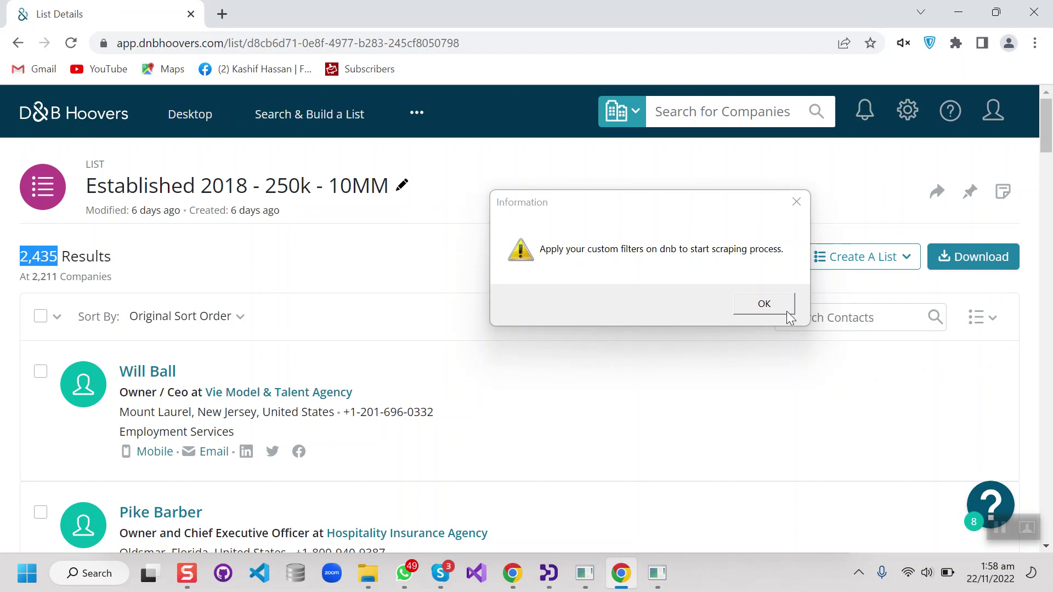
- Dismiss the filter notice and add a Count summary below the scraper's results grid
{"action": "left_click", "coordinate": [765, 303]}
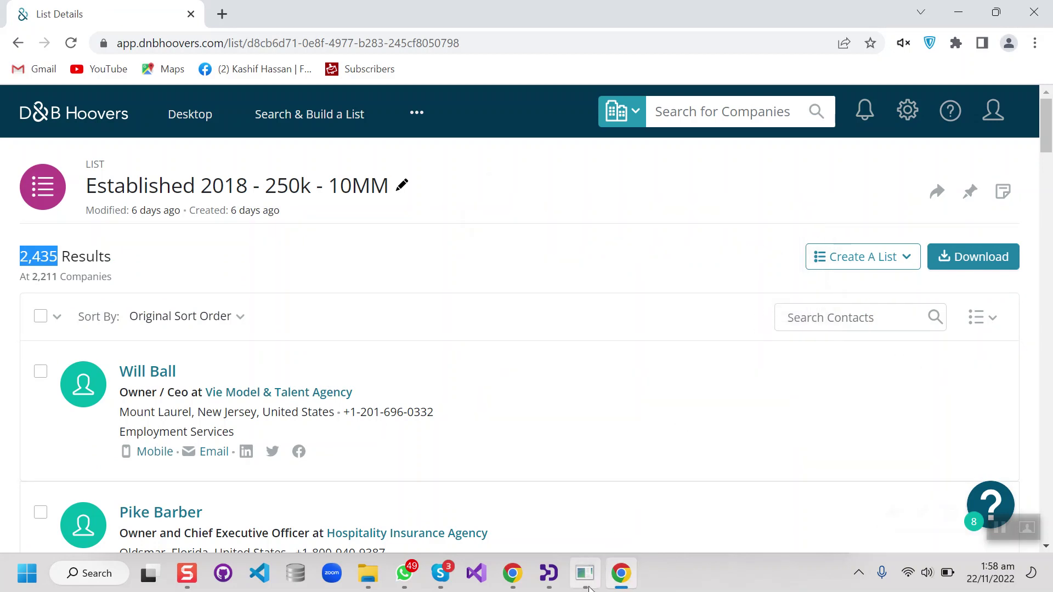
{"action": "left_click", "coordinate": [547, 587]}
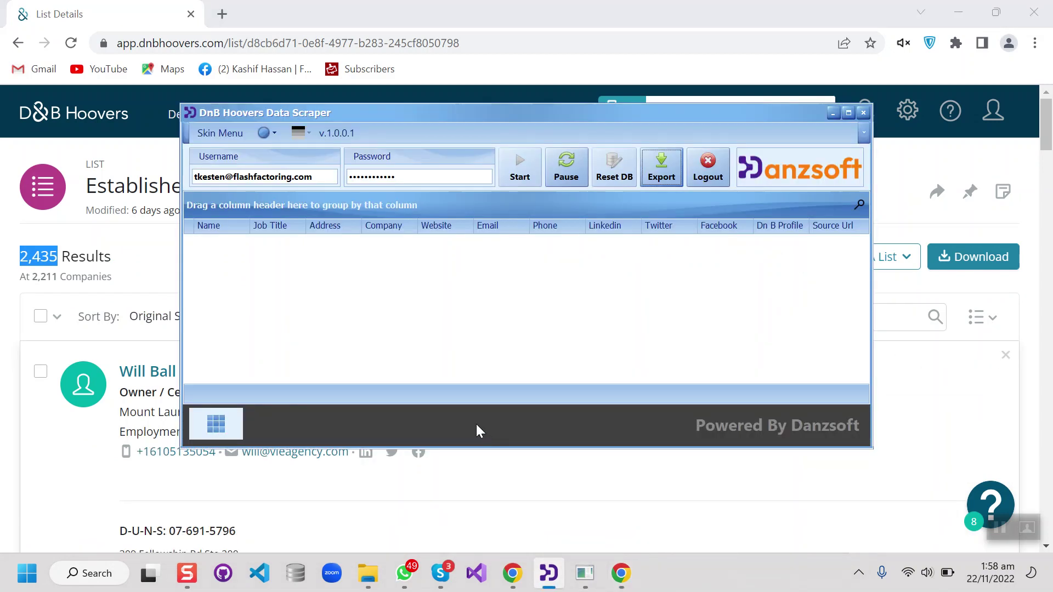
{"action": "right_click", "coordinate": [501, 397]}
{"action": "left_click", "coordinate": [520, 460]}
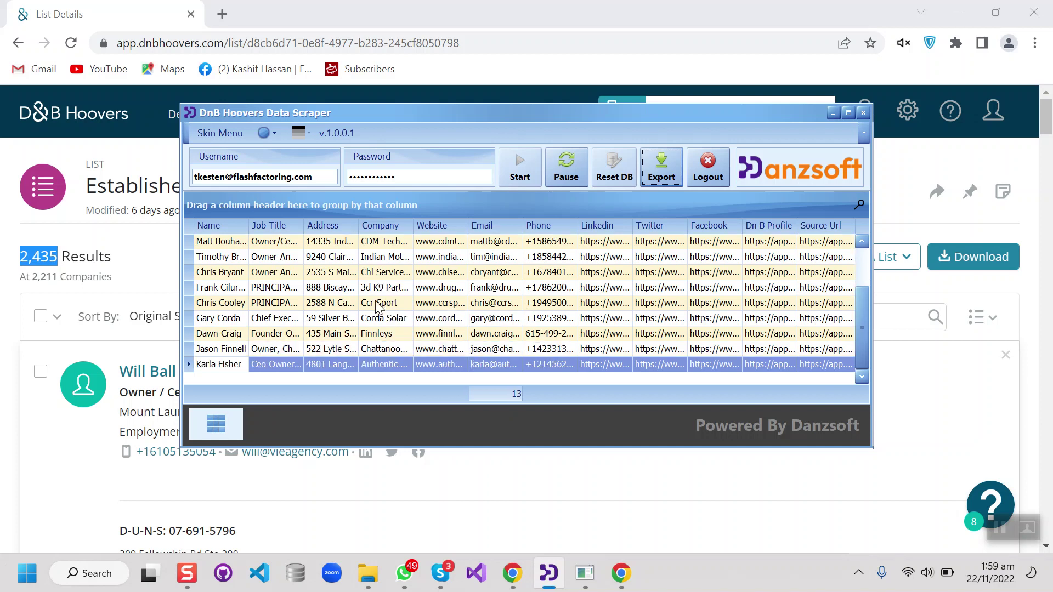
- Pause and resume the scrape, letting the grid grow to 18 contacts
{"action": "left_click_drag", "start_coordinate": [461, 115], "coordinate": [403, 107]}
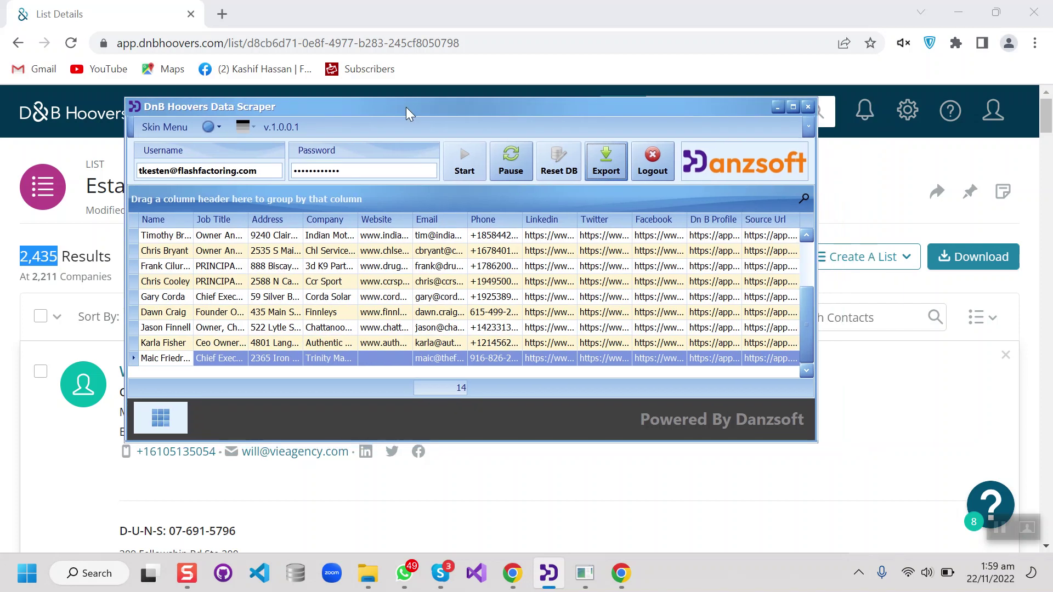
{"action": "left_click", "coordinate": [506, 173]}
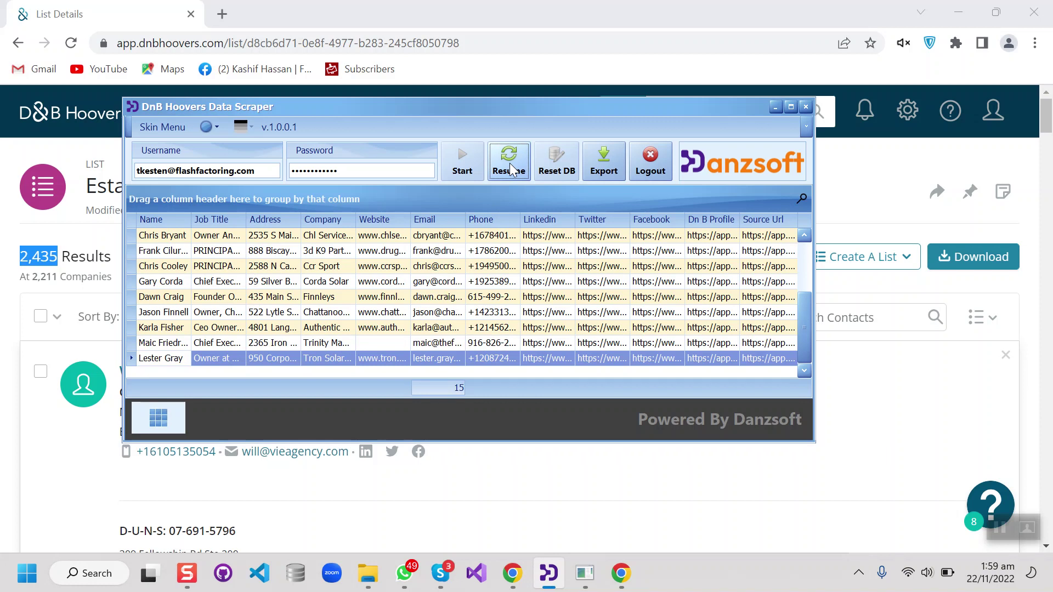
{"action": "left_click", "coordinate": [510, 169]}
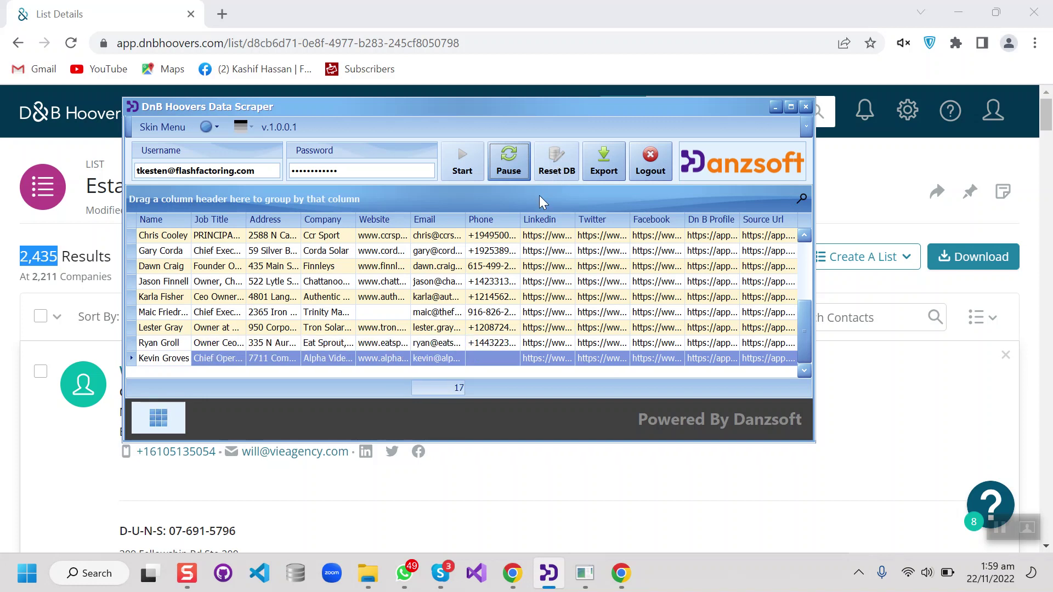
{"action": "left_click", "coordinate": [608, 166]}
{"action": "left_click_drag", "start_coordinate": [554, 205], "coordinate": [541, 199]}
{"action": "left_click_drag", "start_coordinate": [474, 244], "coordinate": [328, 244]}
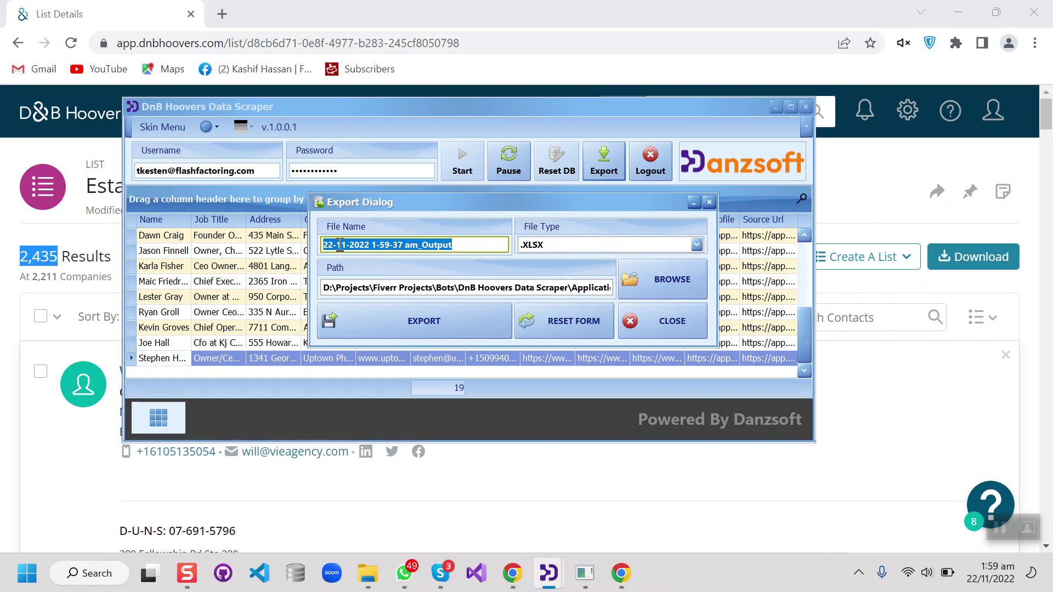
{"action": "left_click", "coordinate": [469, 245]}
{"action": "left_click", "coordinate": [696, 245]}
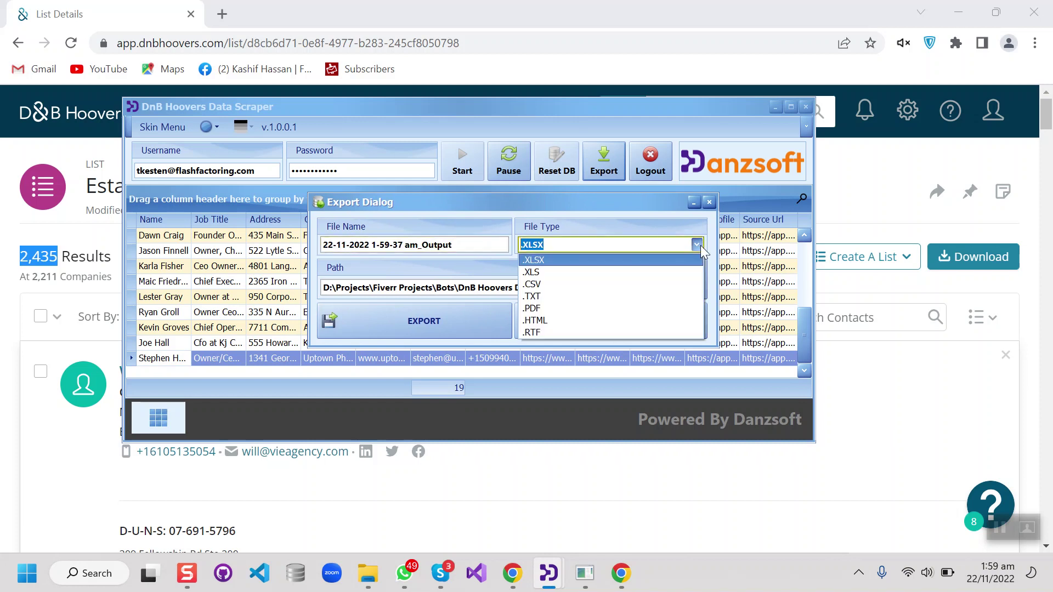
{"action": "left_click", "coordinate": [547, 261]}
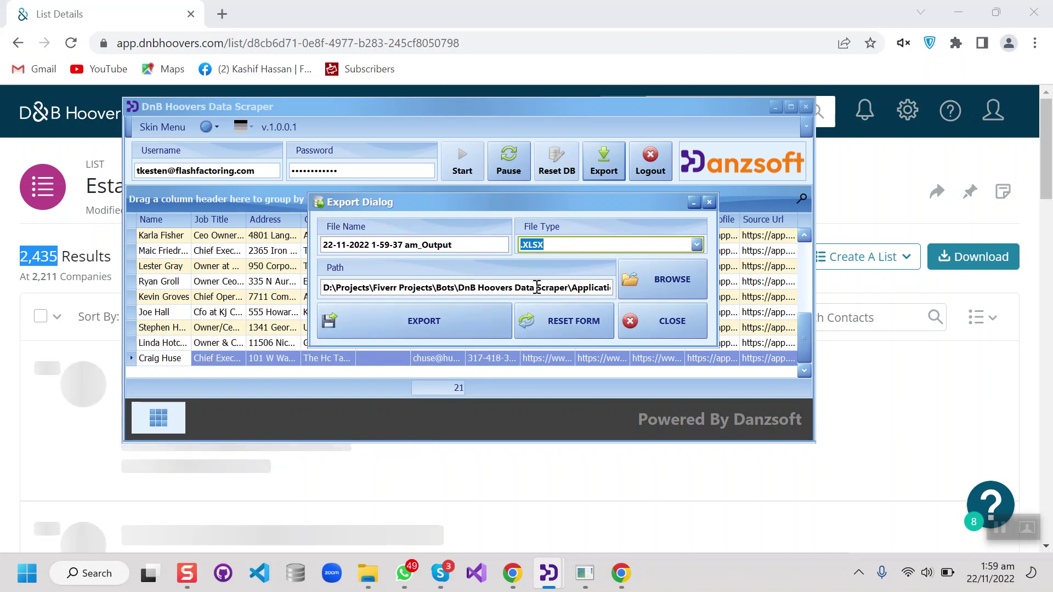
{"action": "left_click", "coordinate": [448, 326]}
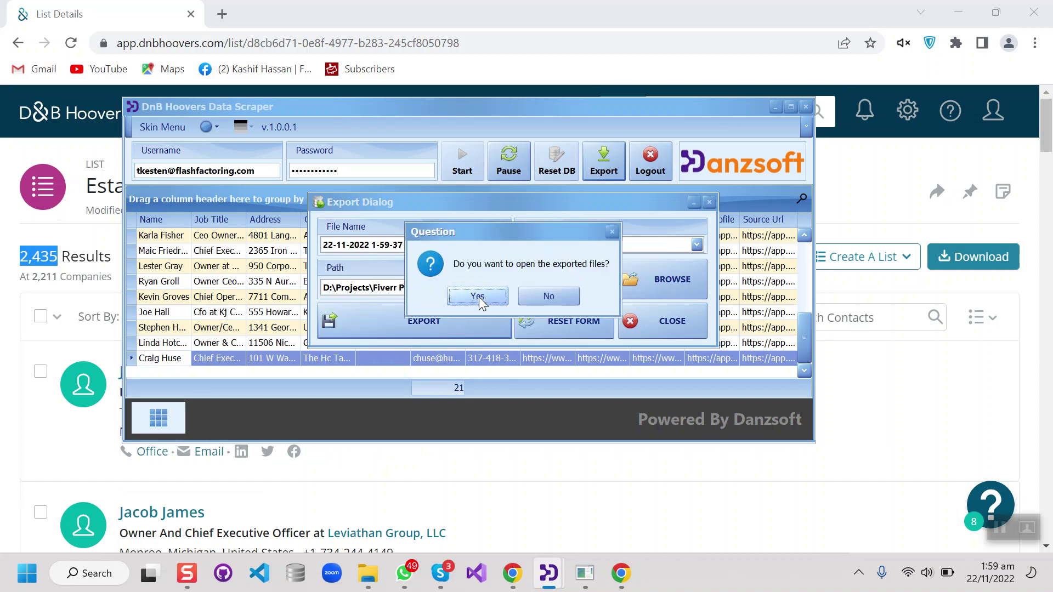
{"action": "left_click", "coordinate": [480, 297]}
- Close the export dialog, maximize Excel, and dismiss the recovery pane and Office popup
{"action": "left_click", "coordinate": [652, 332]}
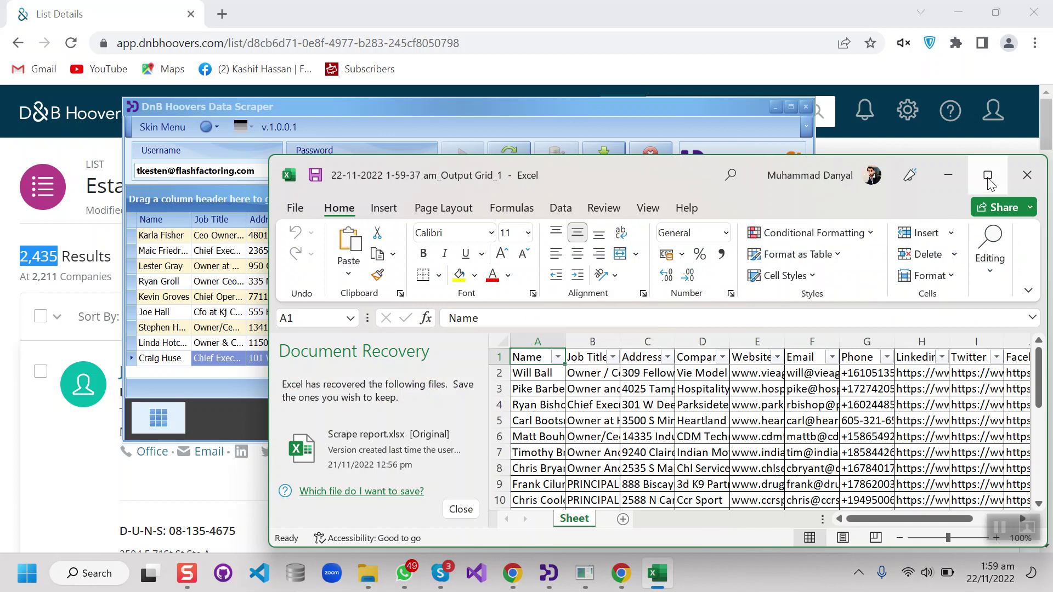
{"action": "left_click", "coordinate": [987, 175]}
{"action": "left_click", "coordinate": [191, 515]}
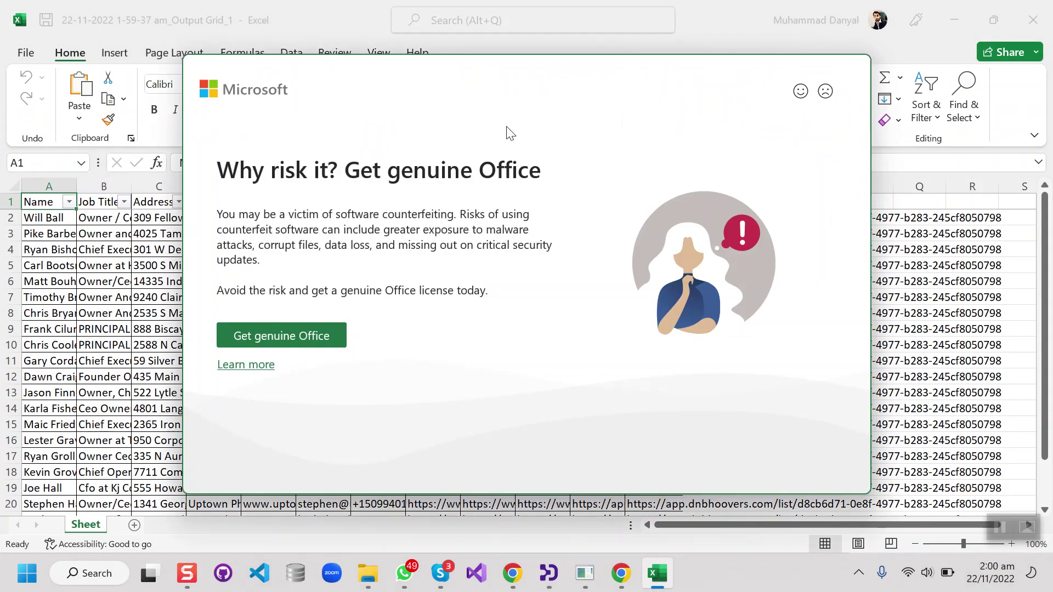
{"action": "left_click", "coordinate": [854, 63]}
- Auto-fit all columns and make every cell left- and top-aligned with wrapped text
{"action": "left_click", "coordinate": [13, 210]}
{"action": "left_click_drag", "start_coordinate": [86, 214], "coordinate": [86, 213]}
{"action": "double_click", "coordinate": [87, 214]}
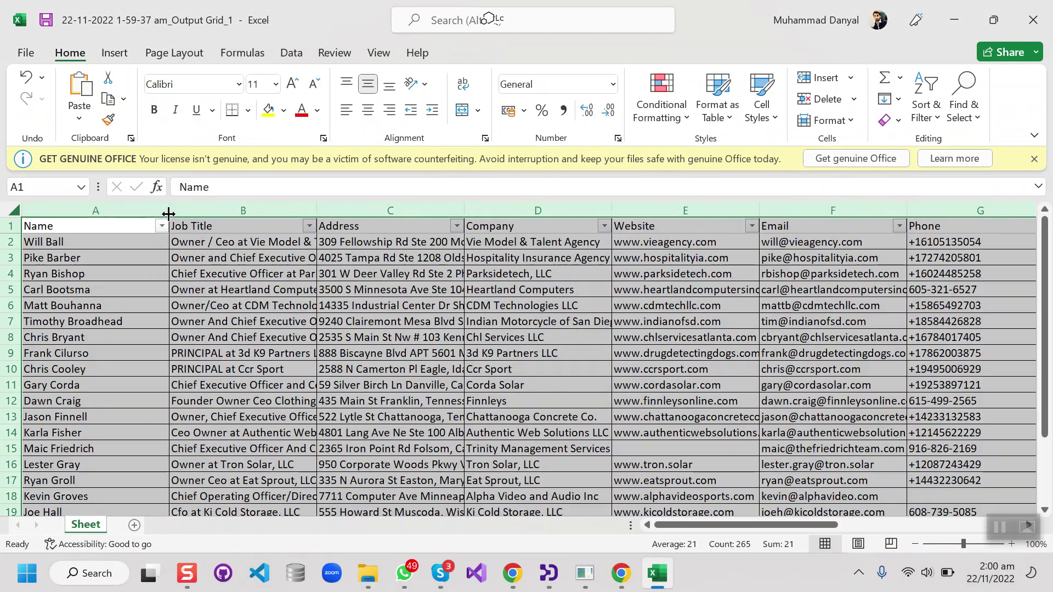
{"action": "left_click", "coordinate": [346, 109]}
{"action": "left_click", "coordinate": [346, 84]}
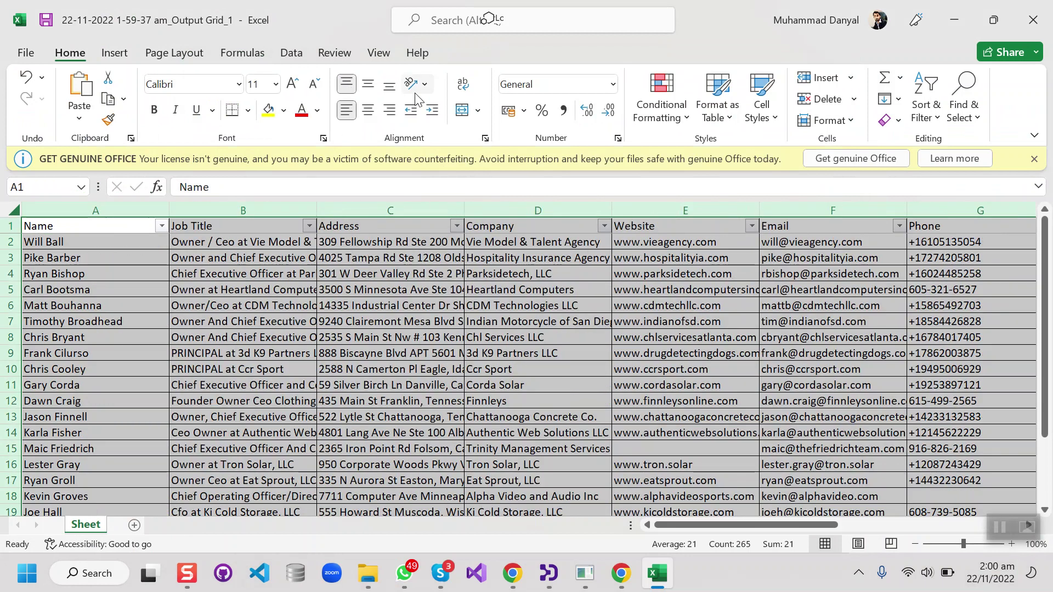
{"action": "left_click", "coordinate": [462, 84]}
- Set the row height of the whole sheet to 15
{"action": "right_click", "coordinate": [132, 222]}
{"action": "left_click", "coordinate": [174, 489]}
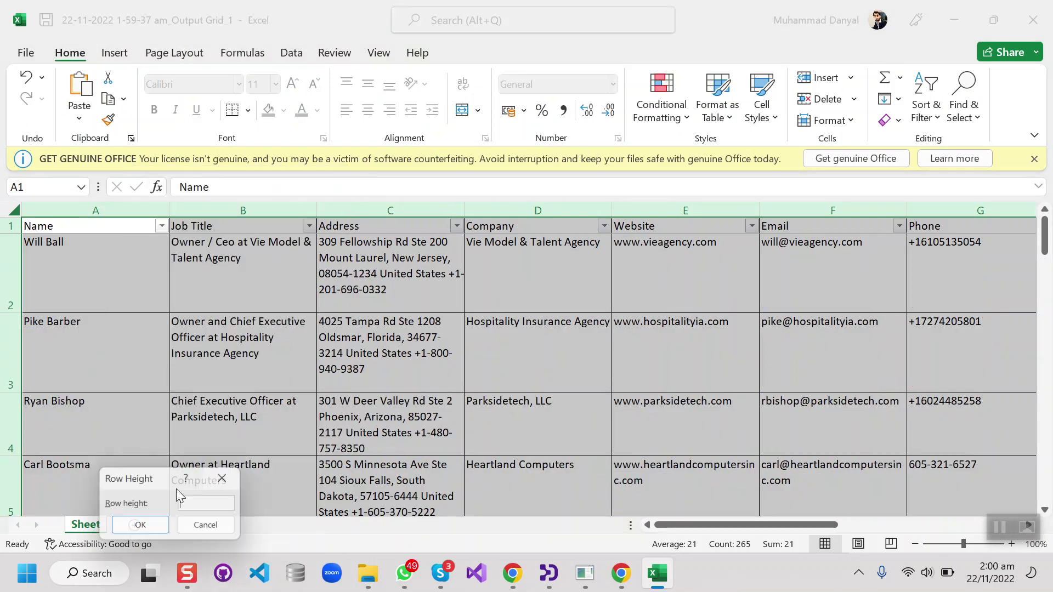
{"action": "type", "text": "15"}
{"action": "left_click", "coordinate": [141, 527]}
{"action": "left_click", "coordinate": [149, 323]}
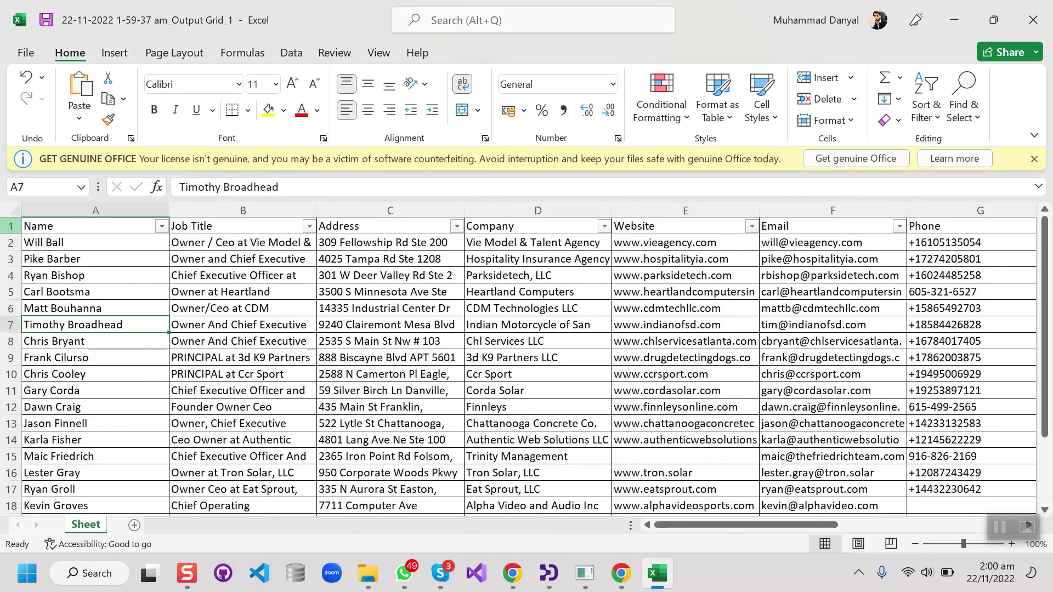
- Give header row 1 a yellow fill and bold text
{"action": "left_click", "coordinate": [10, 226]}
{"action": "left_click", "coordinate": [268, 109]}
{"action": "left_click", "coordinate": [154, 110]}
- Review the Name, Job Title, Address, Company, Website and Email columns with their row-2 values
{"action": "key", "text": "ctrl+a"}
{"action": "left_click", "coordinate": [107, 295]}
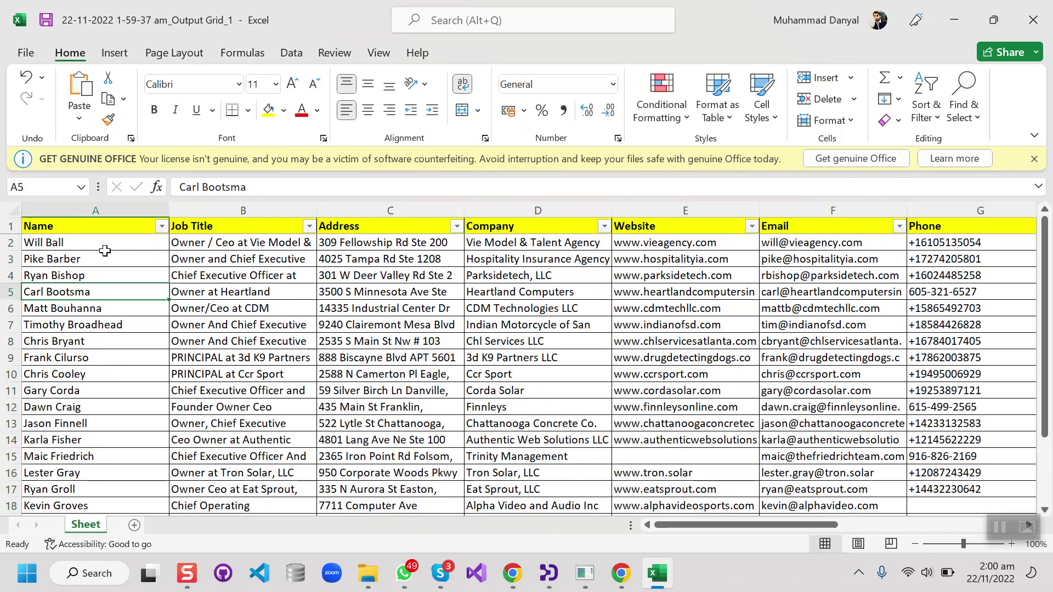
{"action": "left_click", "coordinate": [109, 230]}
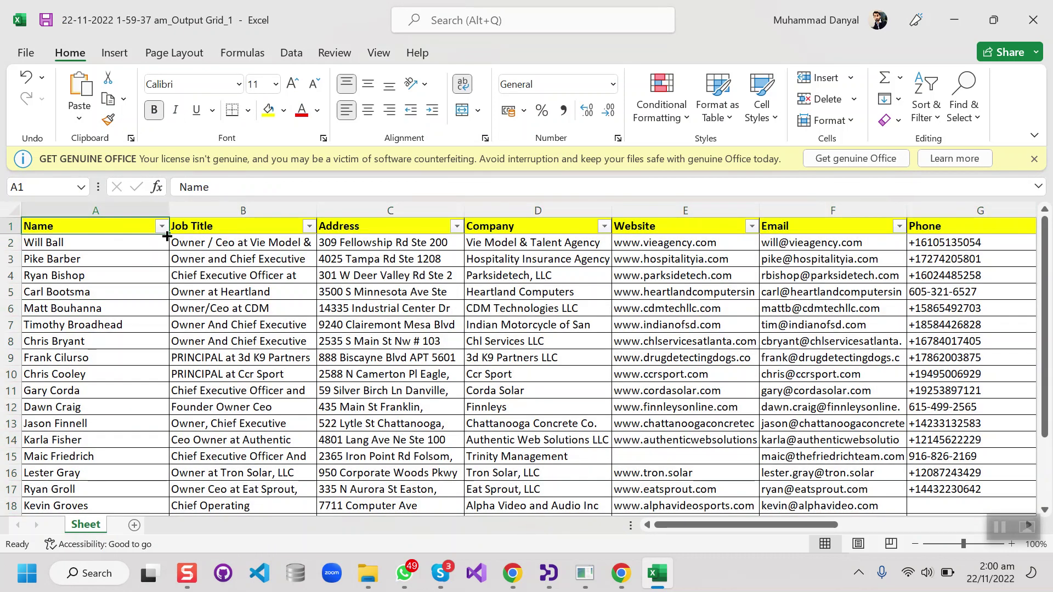
{"action": "left_click", "coordinate": [226, 227]}
{"action": "left_click", "coordinate": [363, 246]}
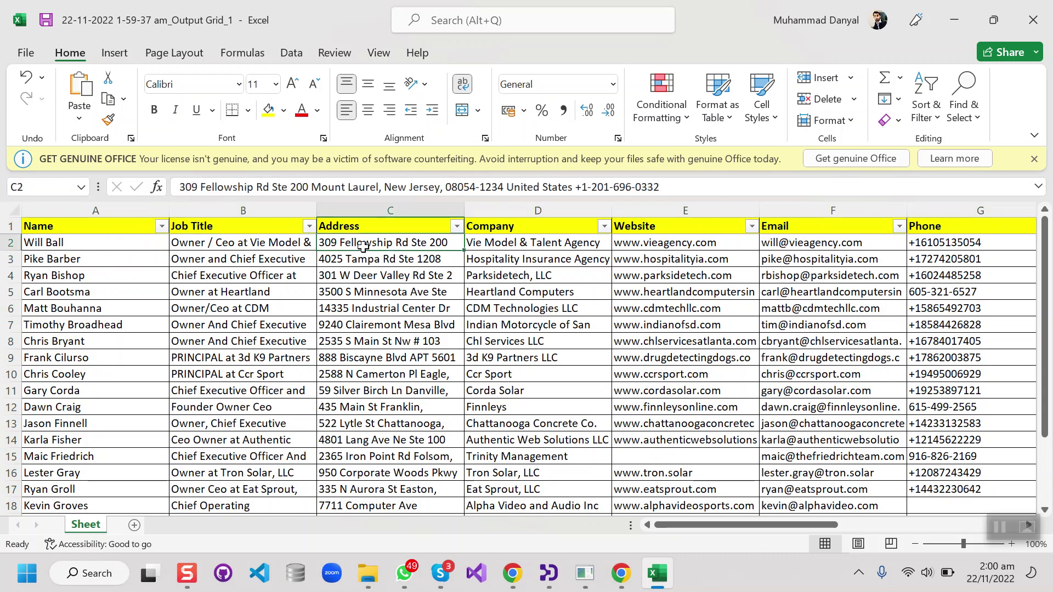
{"action": "left_click", "coordinate": [528, 228]}
{"action": "left_click", "coordinate": [531, 242]}
{"action": "left_click", "coordinate": [644, 229]}
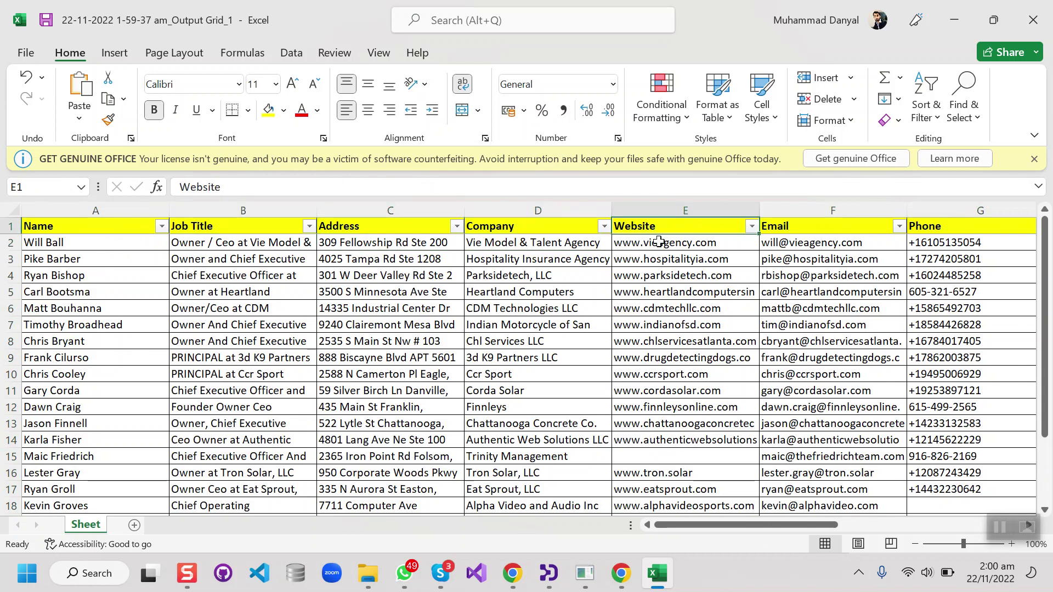
{"action": "left_click", "coordinate": [796, 244]}
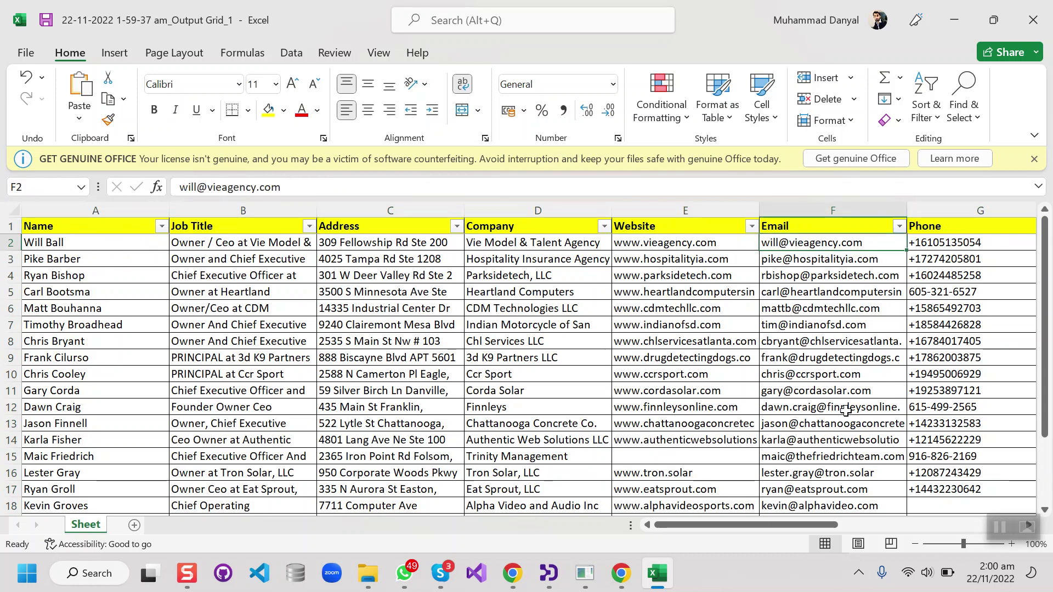
- Review the Phone, Linkedin, Twitter, Facebook, Dn B Profile and Source Url values, then minimize Excel
{"action": "left_click_drag", "start_coordinate": [794, 525], "coordinate": [832, 524]}
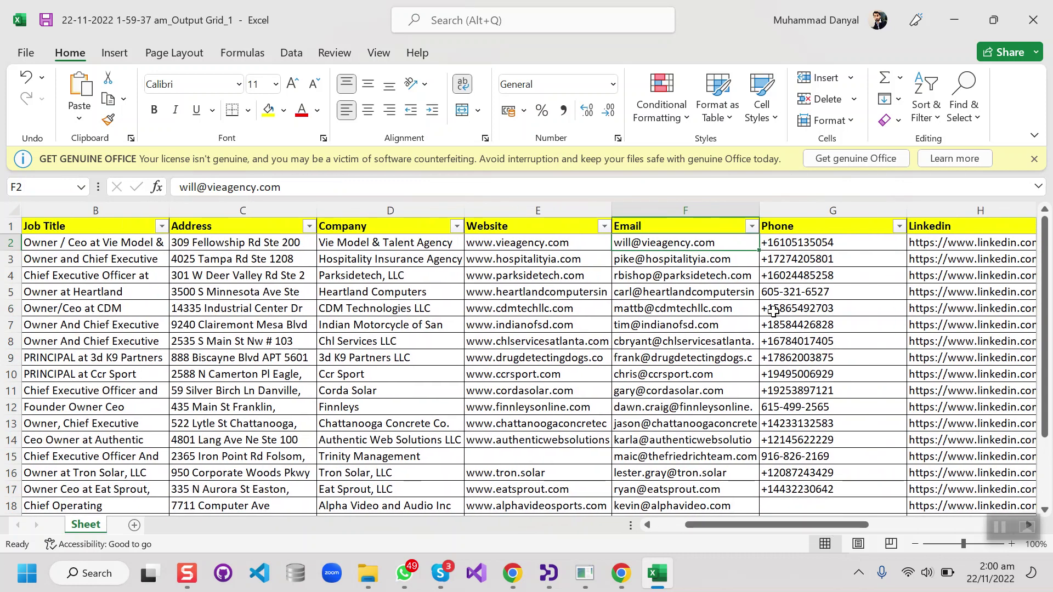
{"action": "left_click", "coordinate": [782, 248]}
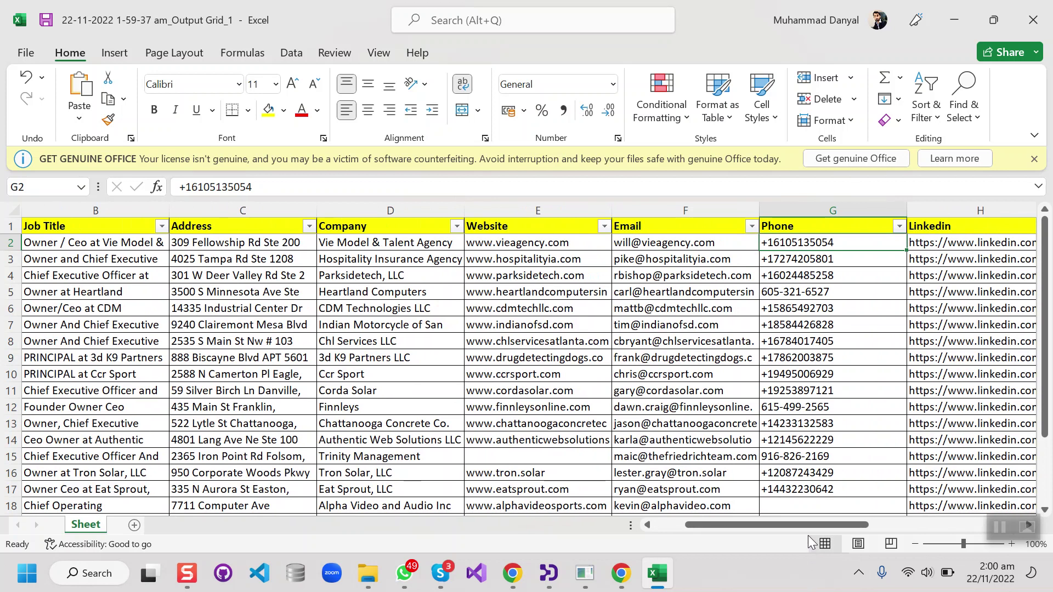
{"action": "left_click_drag", "start_coordinate": [809, 528], "coordinate": [930, 524]}
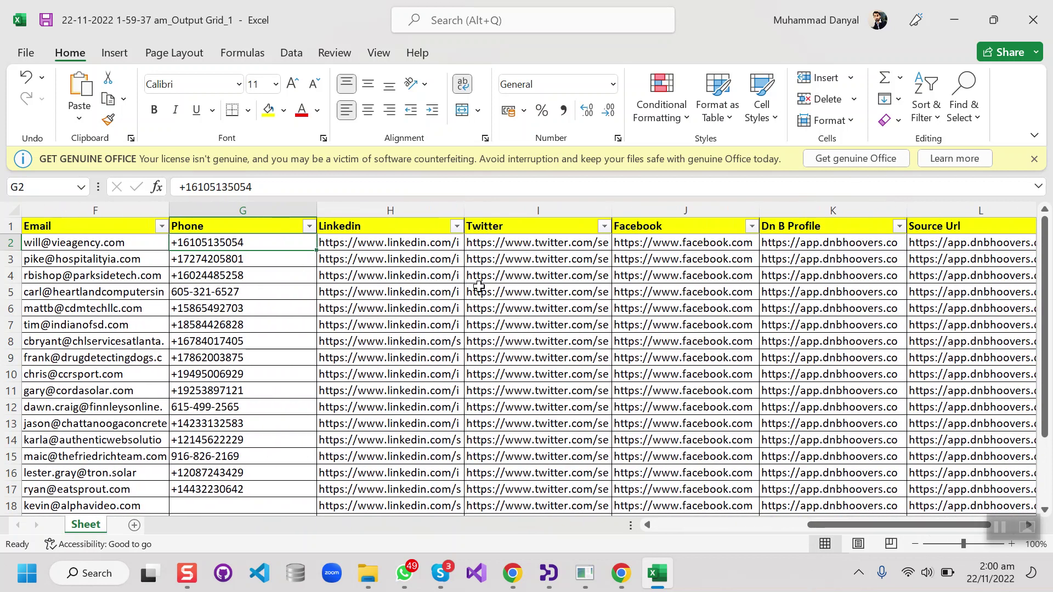
{"action": "left_click", "coordinate": [408, 245]}
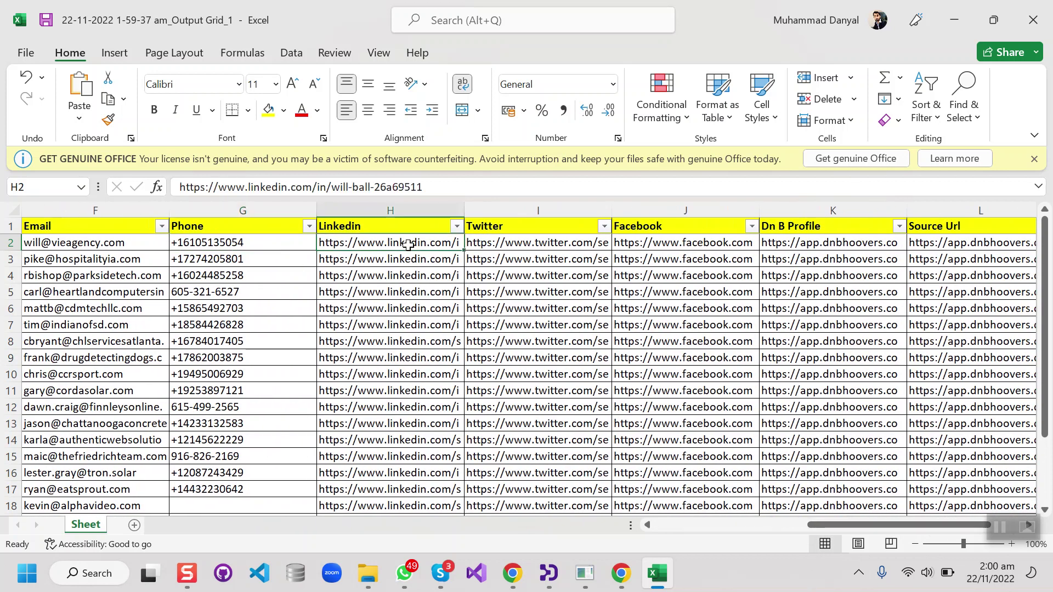
{"action": "left_click", "coordinate": [516, 248]}
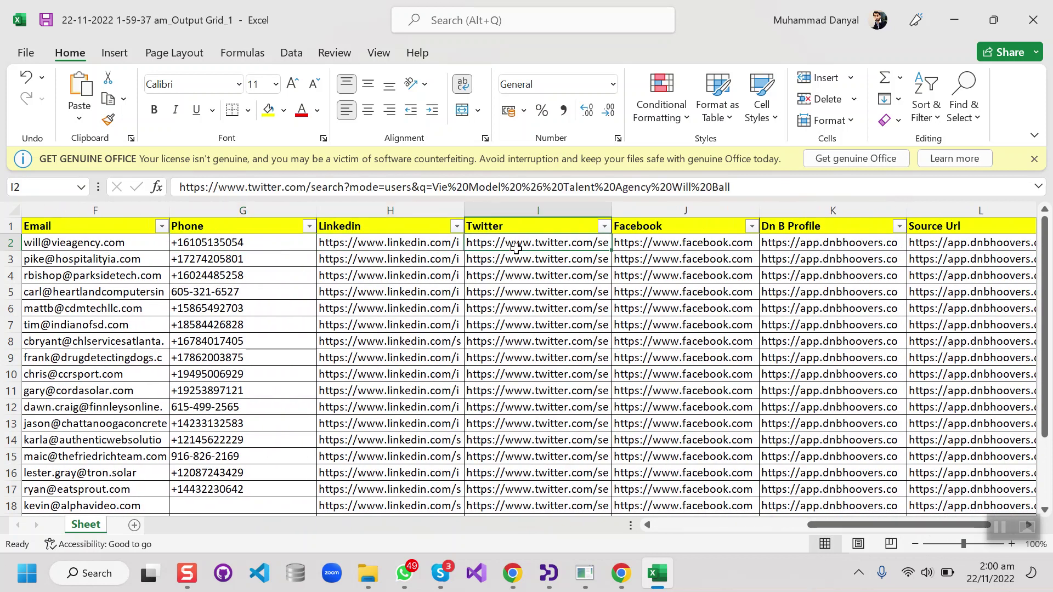
{"action": "left_click", "coordinate": [649, 247]}
{"action": "left_click", "coordinate": [836, 245]}
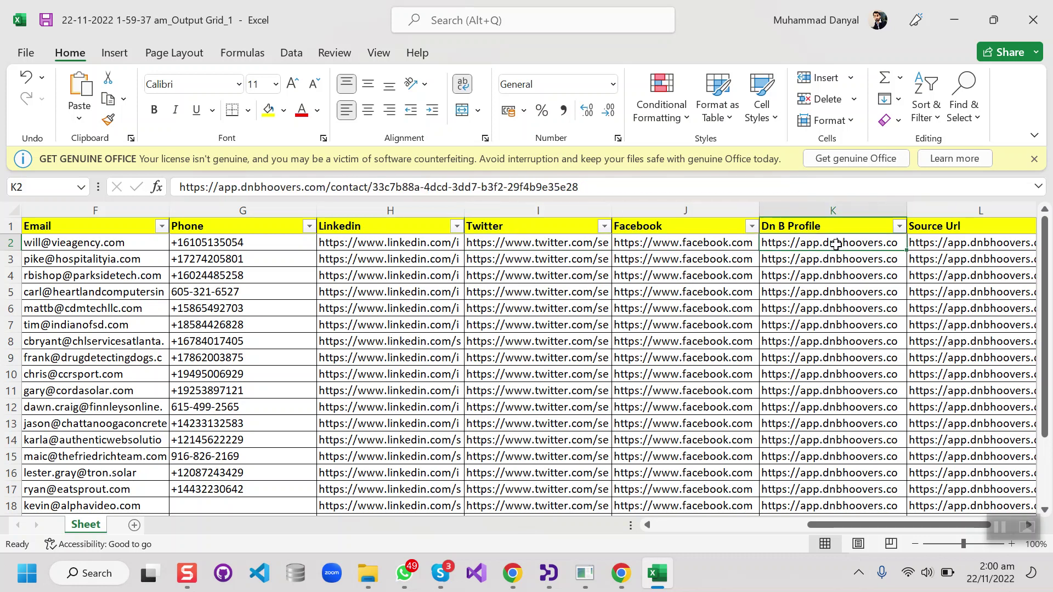
{"action": "left_click", "coordinate": [933, 248]}
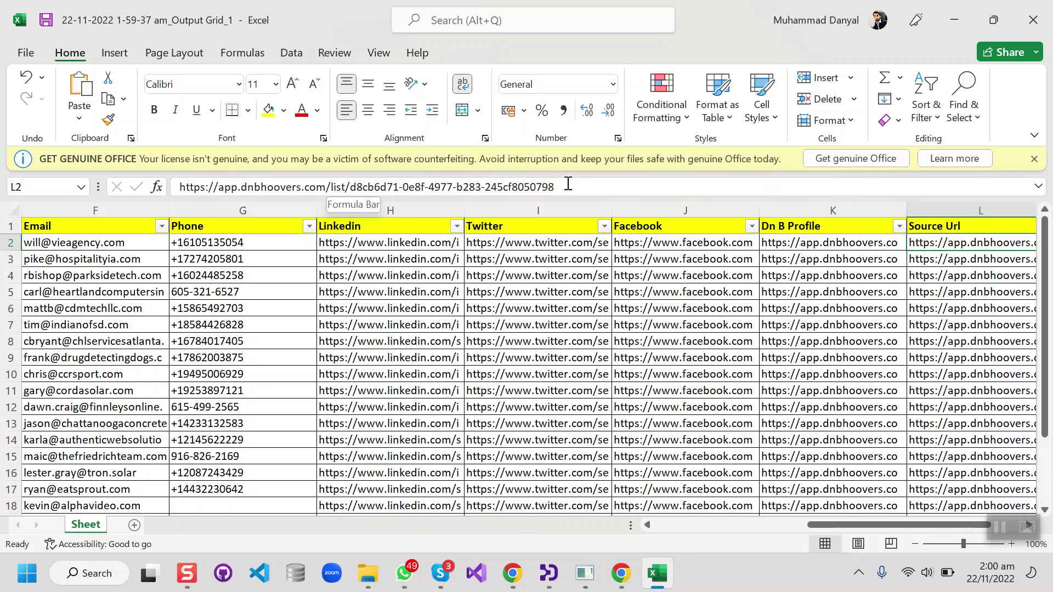
{"action": "left_click_drag", "start_coordinate": [929, 523], "coordinate": [959, 523]}
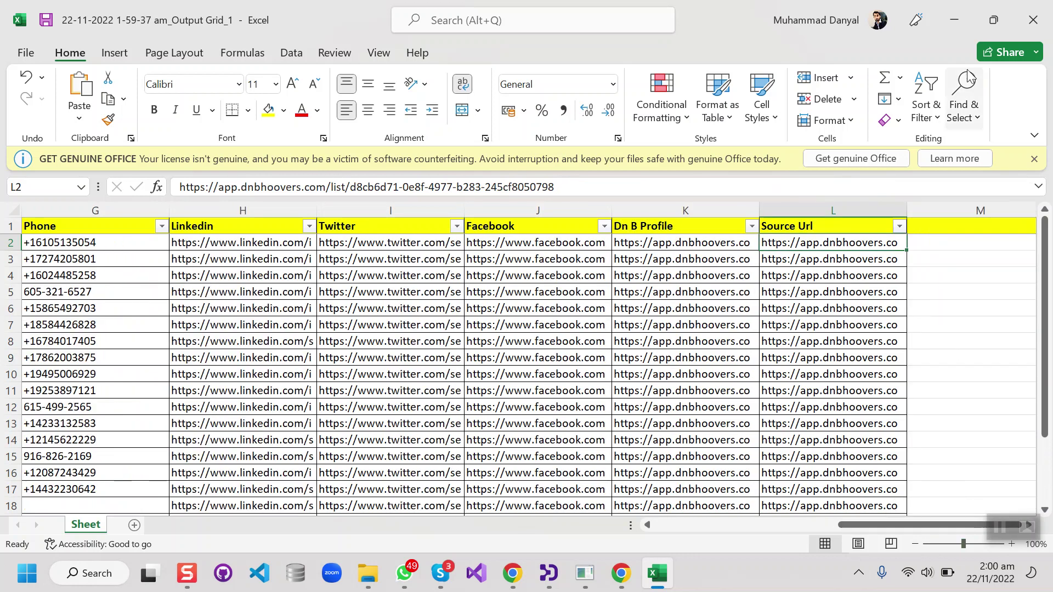
{"action": "left_click", "coordinate": [954, 20]}
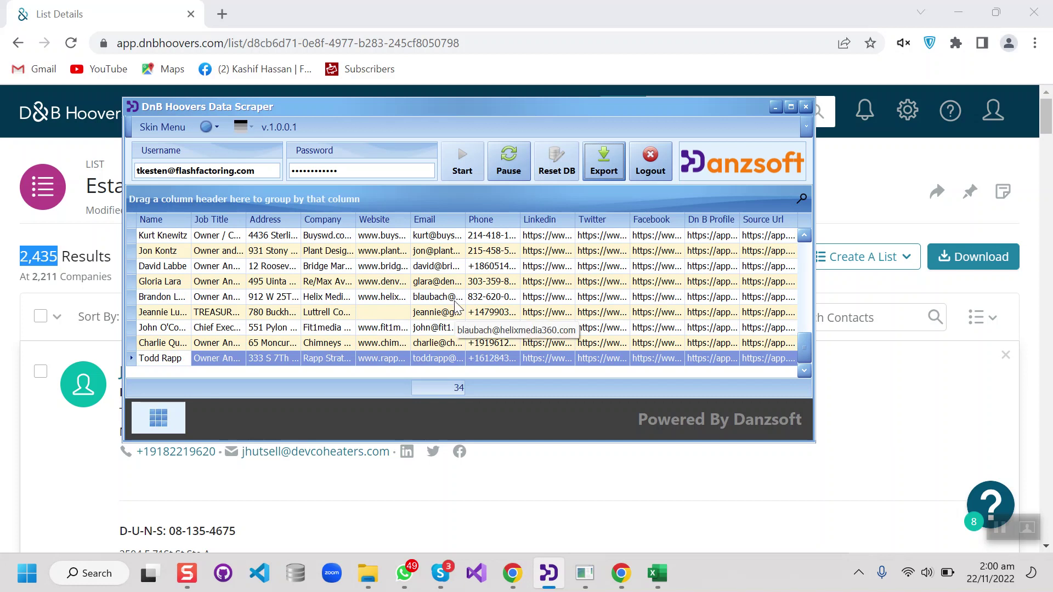
- Group contacts by Job Title then Email, expand the PRESIDENT group, then clear all grouping
{"action": "left_click_drag", "start_coordinate": [533, 124], "coordinate": [515, 150]}
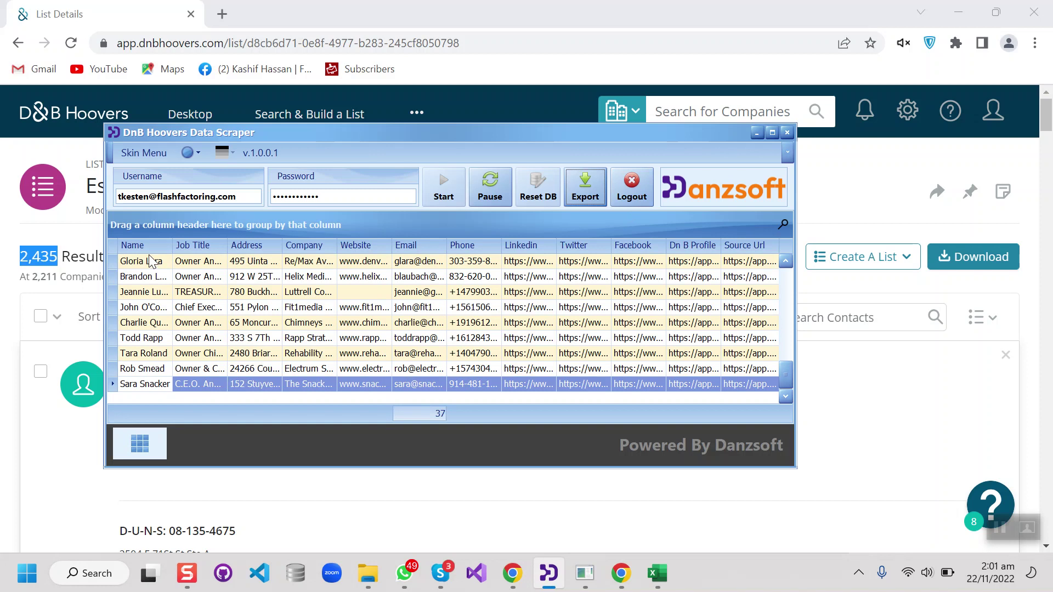
{"action": "left_click_drag", "start_coordinate": [199, 244], "coordinate": [163, 226]}
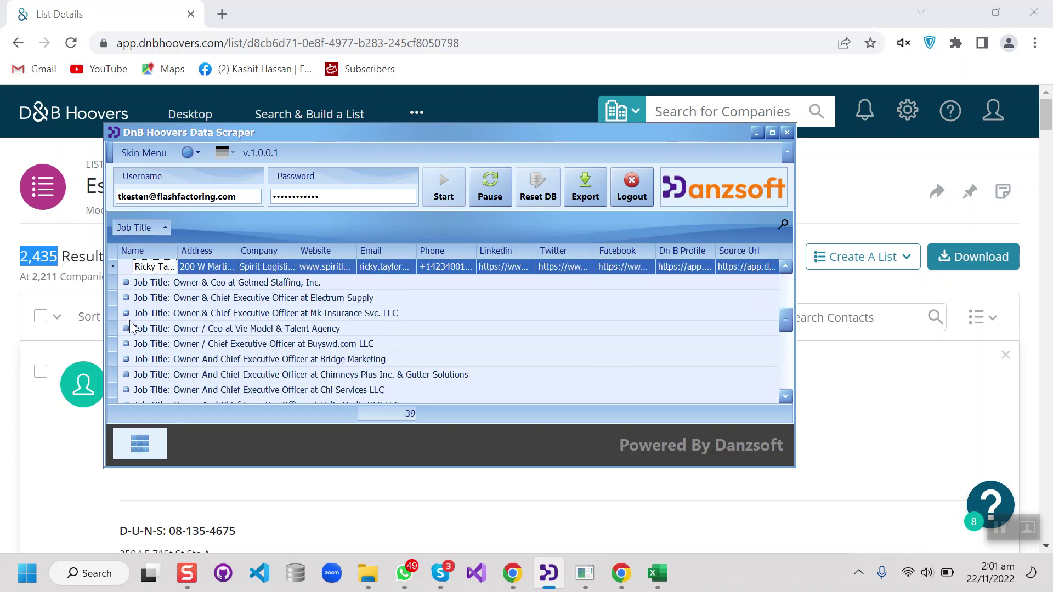
{"action": "left_click_drag", "start_coordinate": [383, 252], "coordinate": [254, 239]}
{"action": "scroll", "coordinate": [165, 291], "scroll_direction": "down", "scroll_amount": 1}
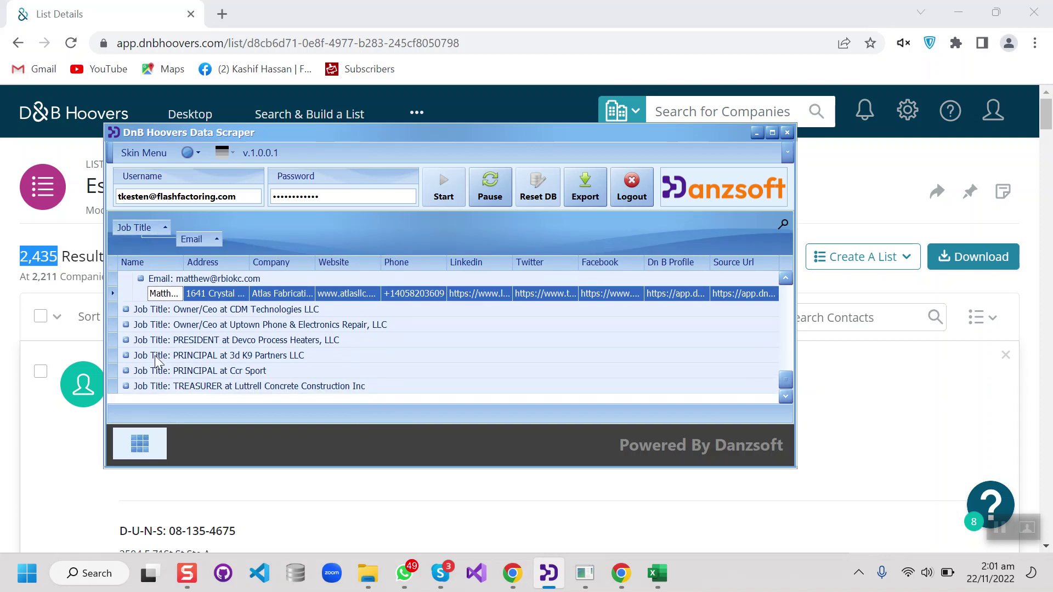
{"action": "left_click", "coordinate": [126, 340]}
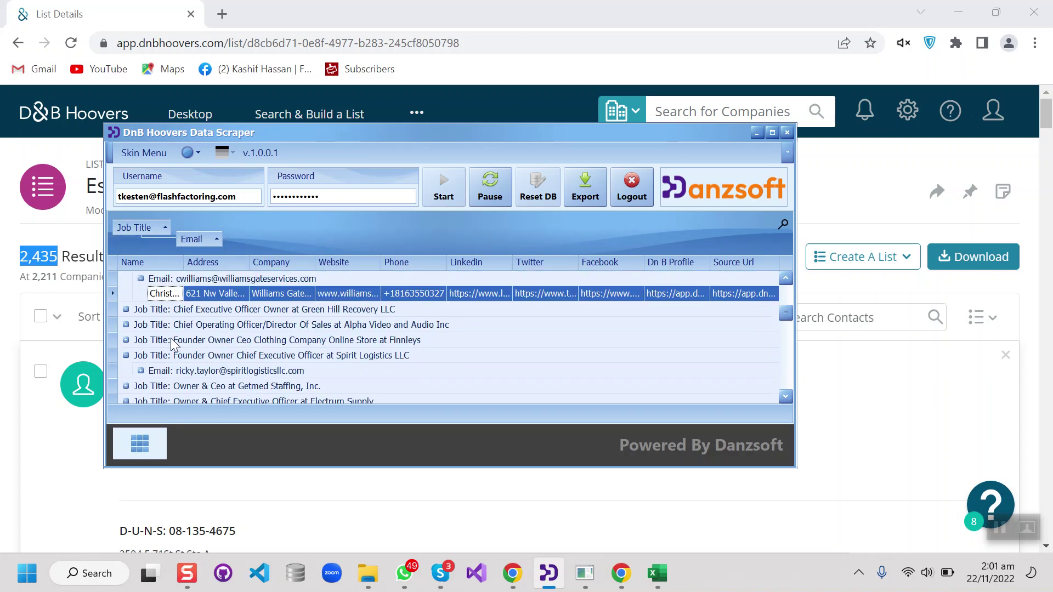
{"action": "left_click", "coordinate": [141, 370]}
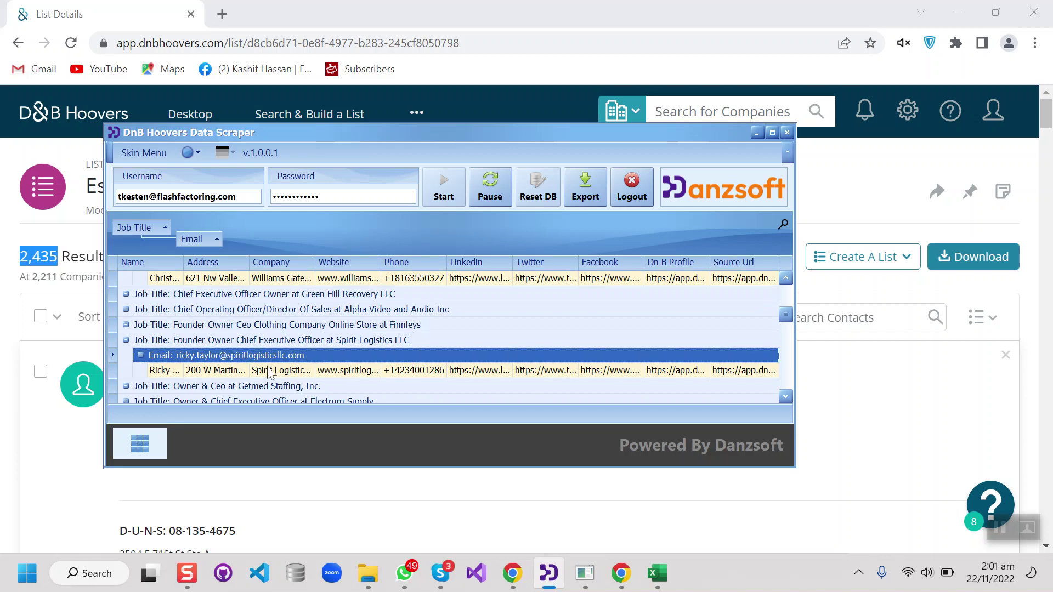
{"action": "right_click", "coordinate": [308, 224]}
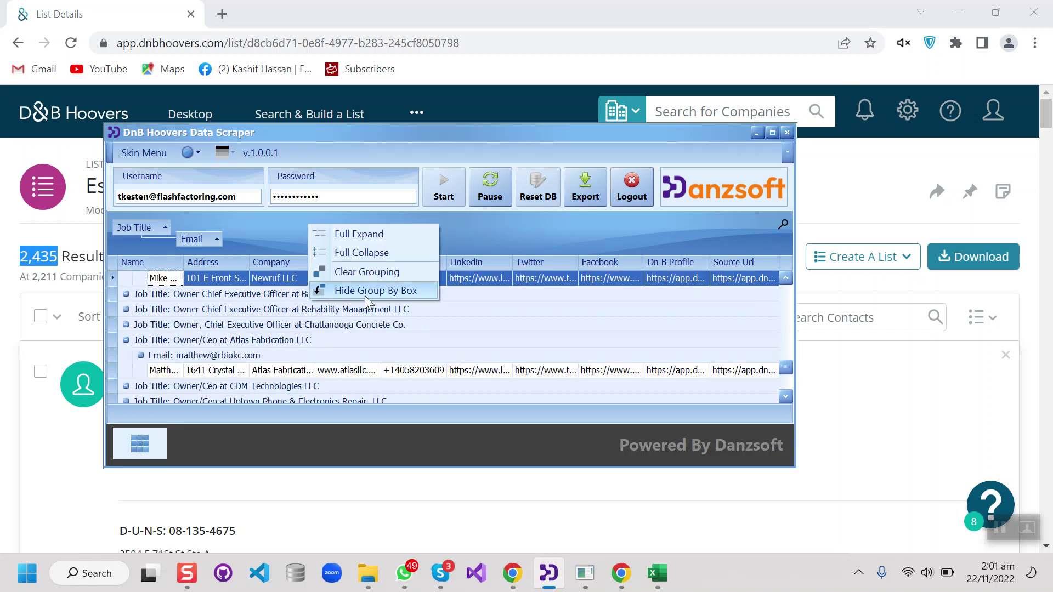
{"action": "left_click", "coordinate": [372, 272]}
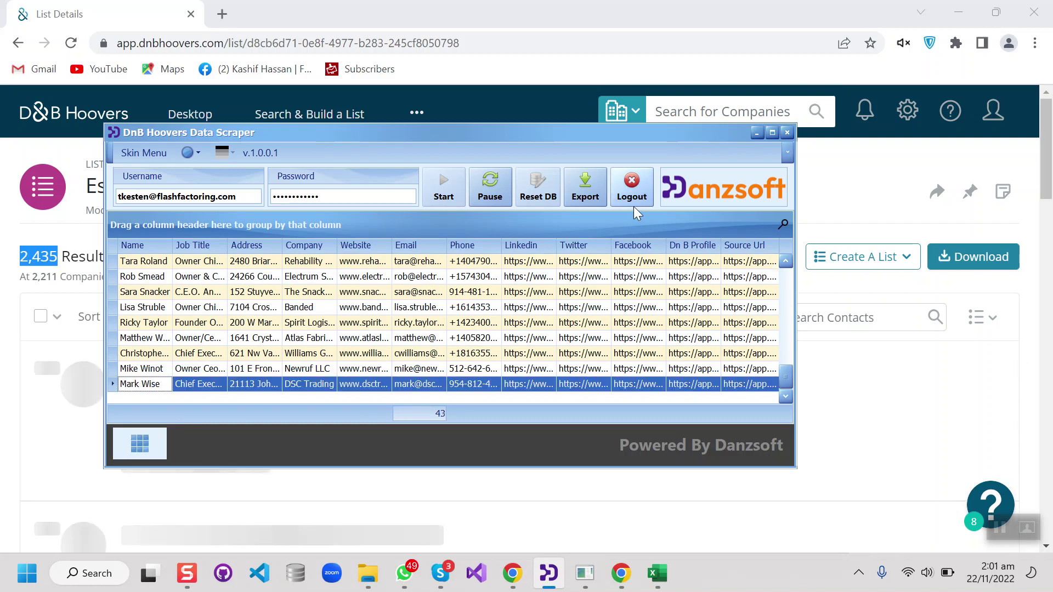
- Pause the scrape with the grid holding 43 contacts
{"action": "left_click", "coordinate": [483, 197]}
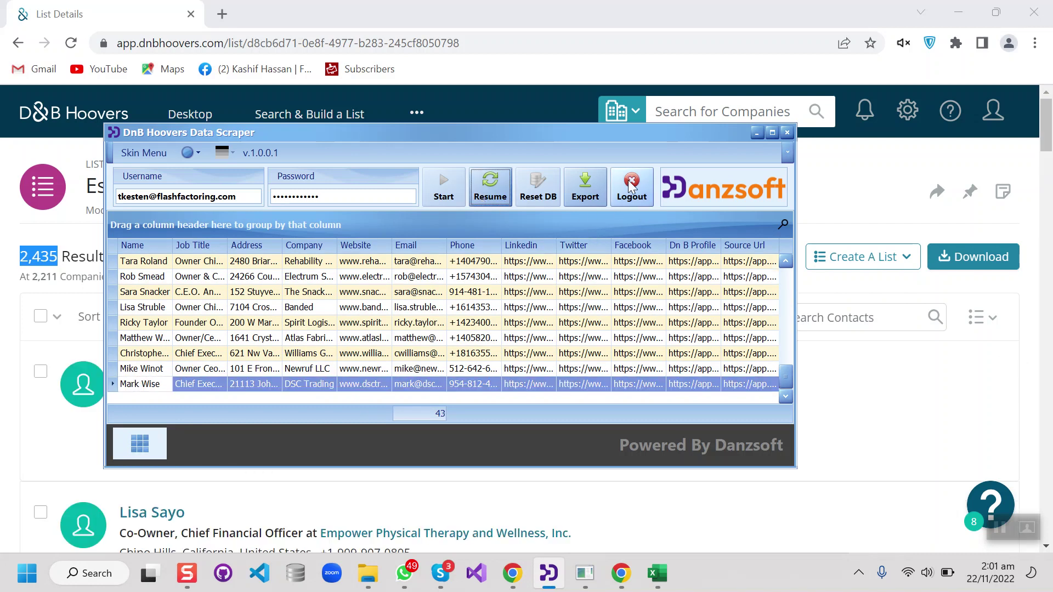